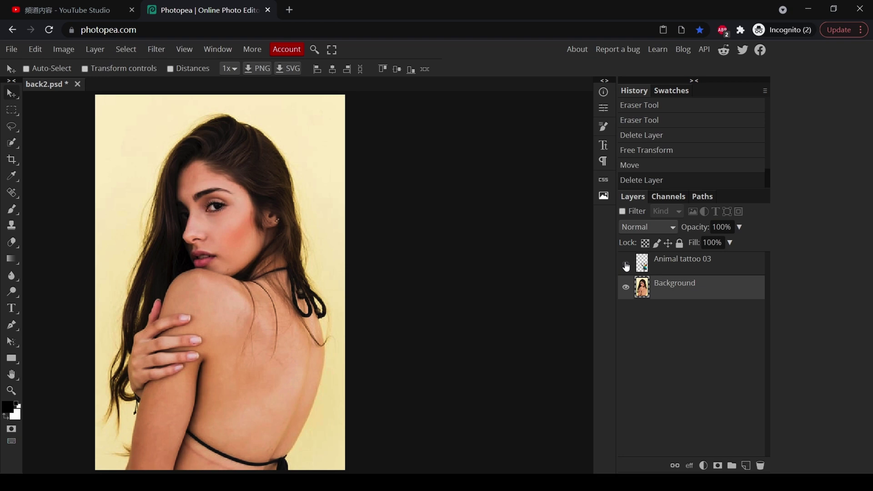
Turn on visibility for the Animal tattoo 03 layer so the deer appears.
click(626, 266)
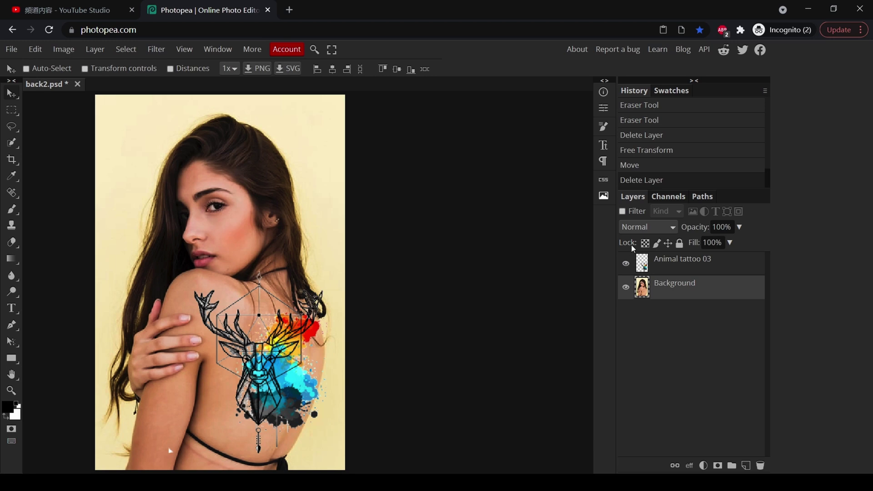
Select the Animal tattoo 03 layer and move it up-left toward the shoulder.
click(664, 269)
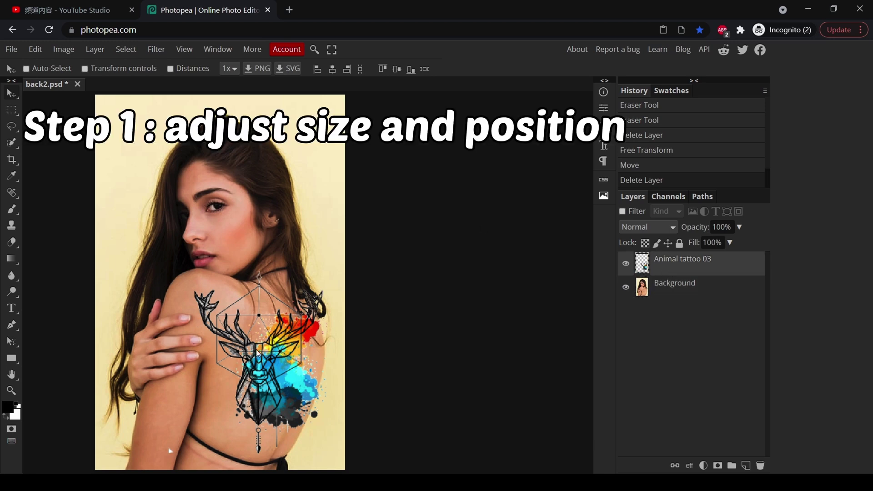
drag(259, 352, 241, 332)
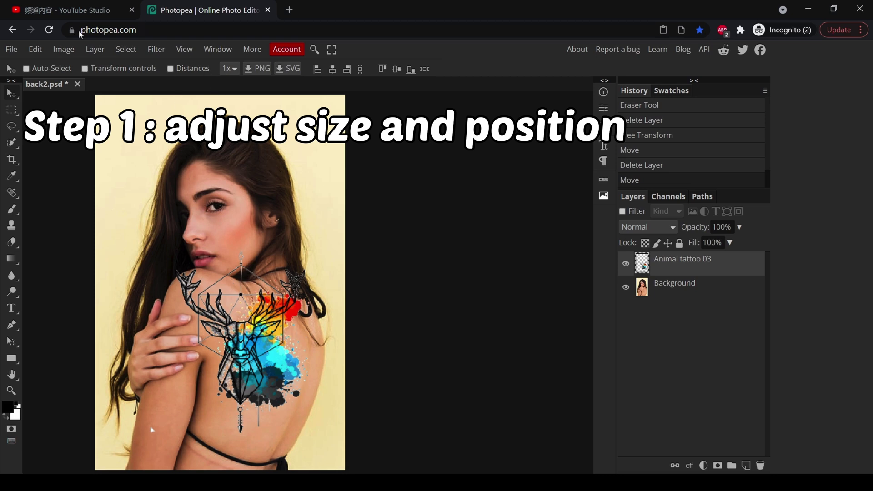
click(85, 68)
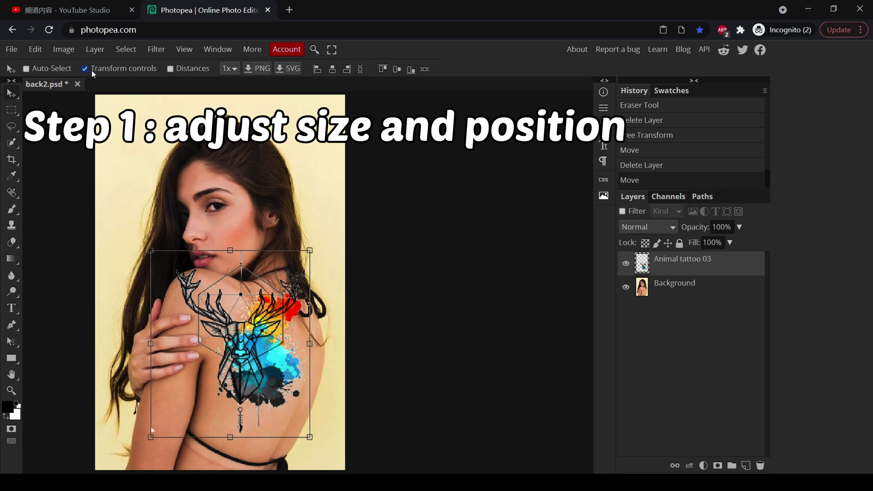
Scale the tattoo to 63.72%, rotate it 9.5° onto the shoulder blade, and commit.
click(311, 250)
drag(312, 252, 265, 295)
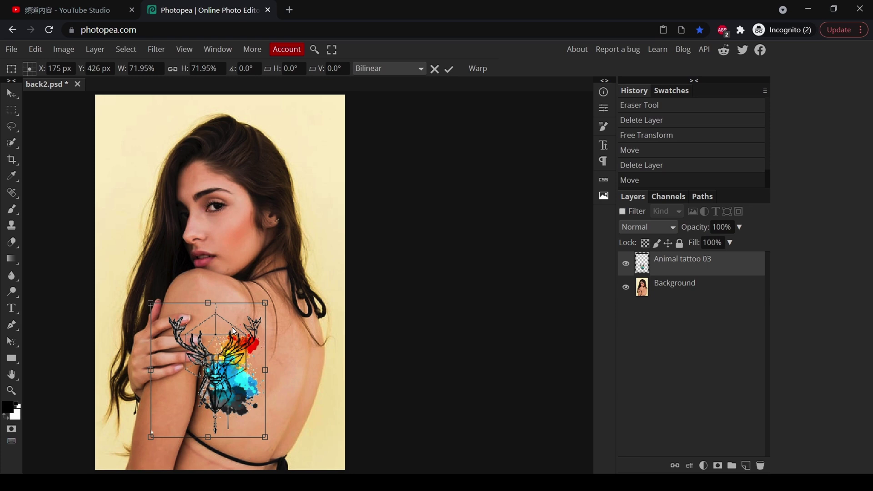
drag(239, 331, 264, 321)
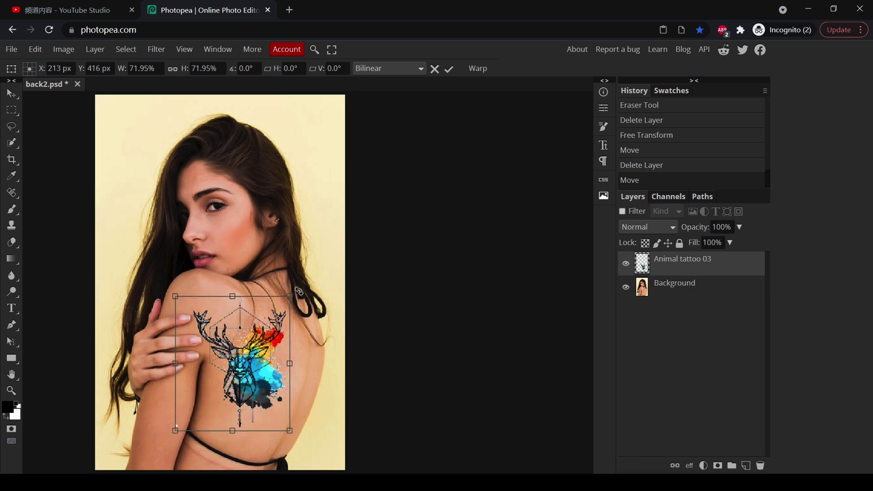
drag(299, 290, 310, 303)
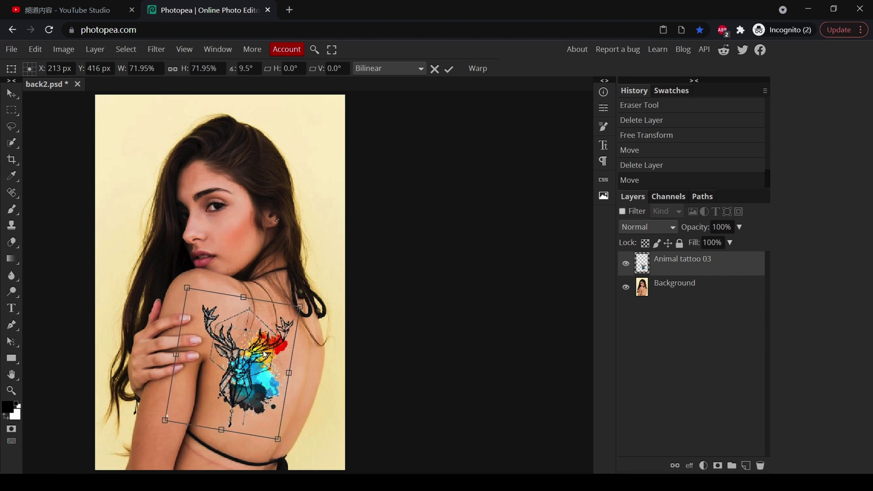
drag(265, 357, 269, 352)
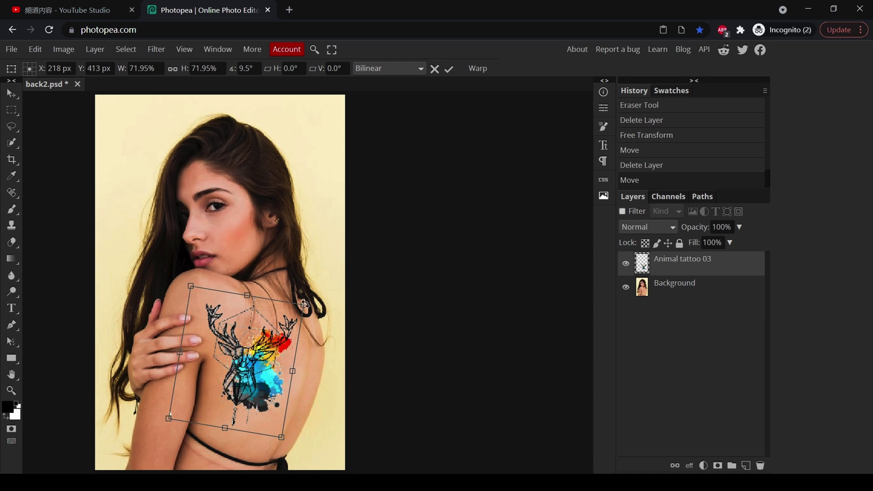
drag(302, 305, 270, 324)
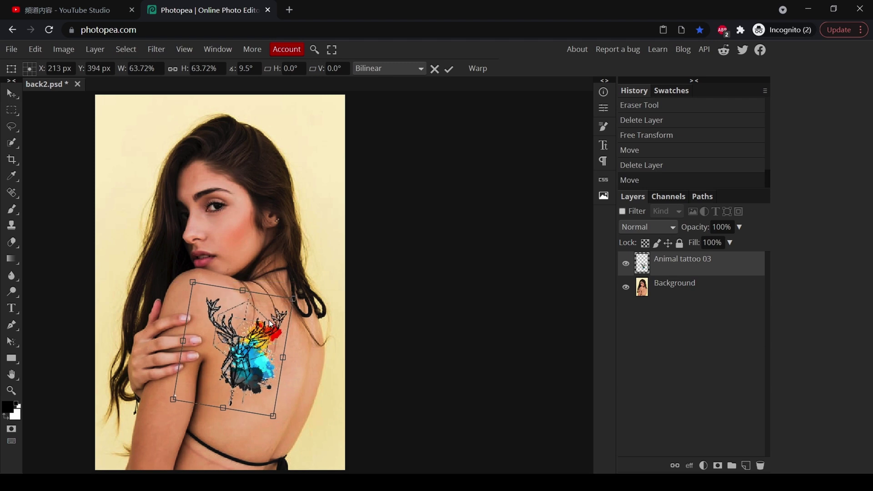
key(Return)
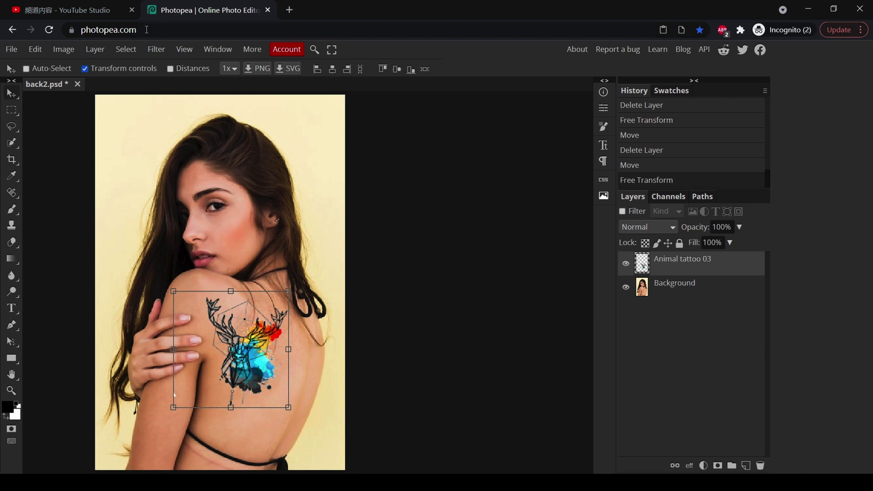
click(124, 67)
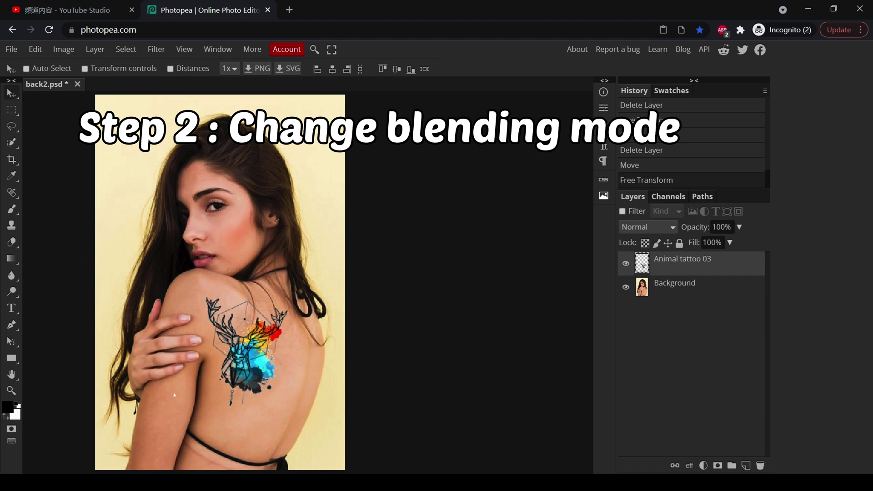
Set the tattoo layer's blend mode to Multiply and its opacity to 60%.
click(667, 226)
click(668, 282)
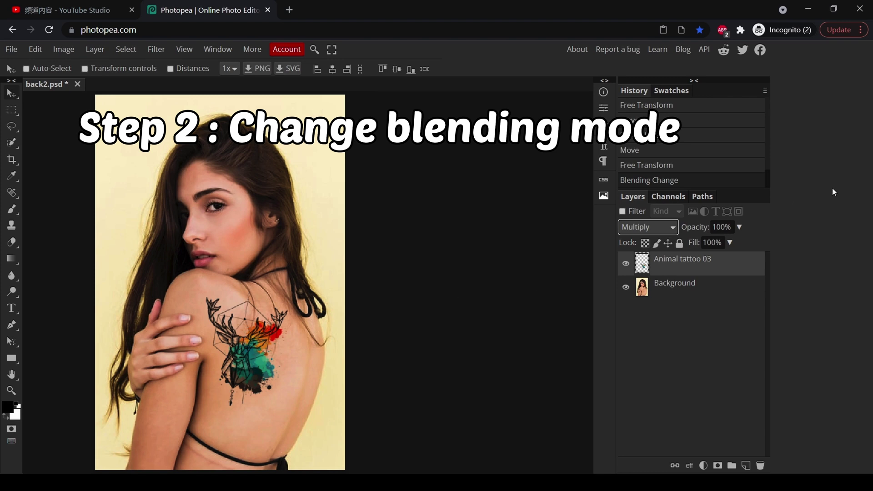
click(739, 229)
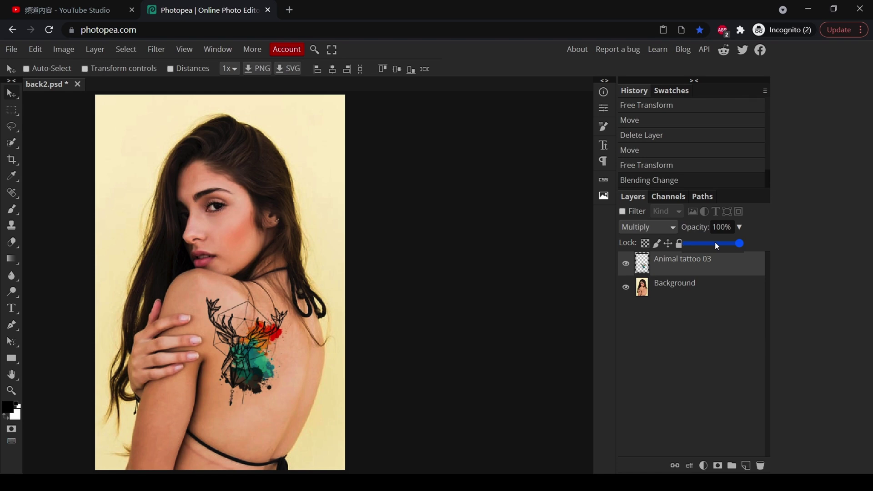
drag(714, 242, 720, 245)
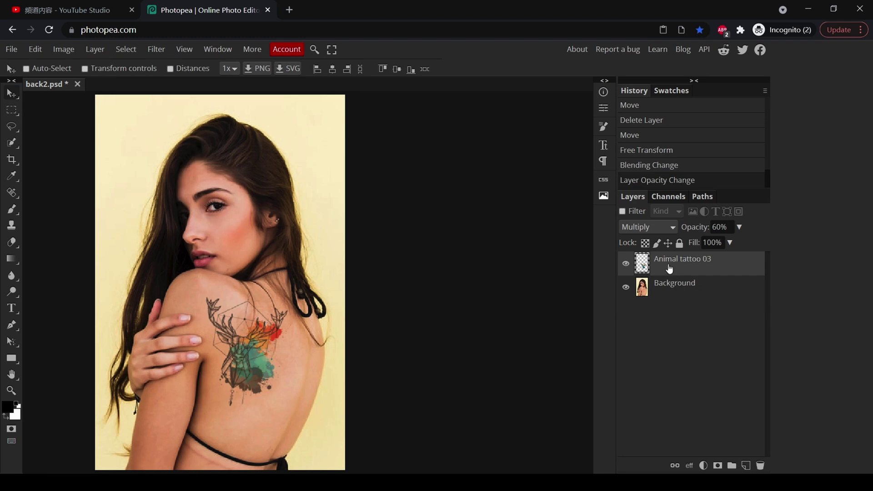
Open the Filter menu to reach the Liquify command.
click(152, 50)
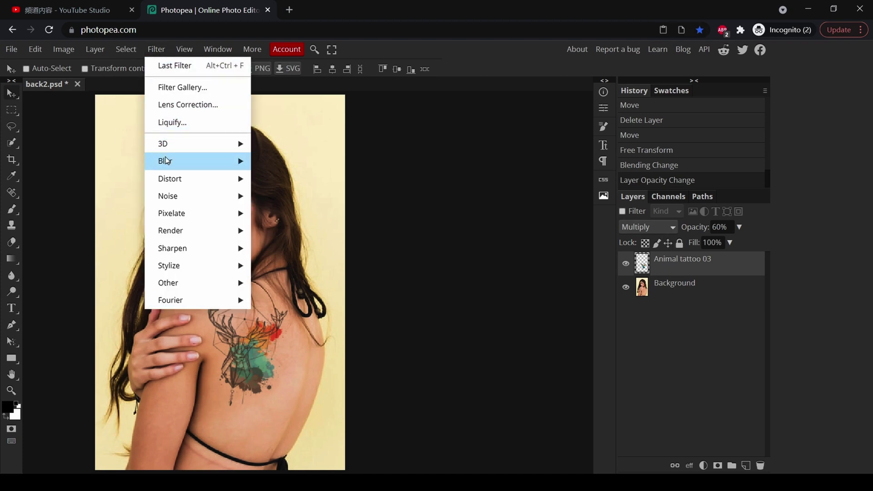
mouse_move(195, 202)
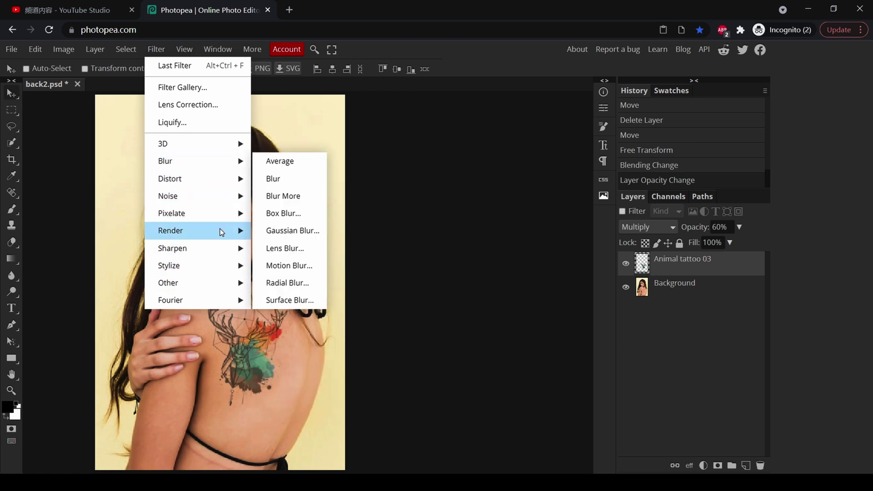
In Liquify, show the backdrop, set brush size 44, push the tattoo edges, and apply.
click(222, 128)
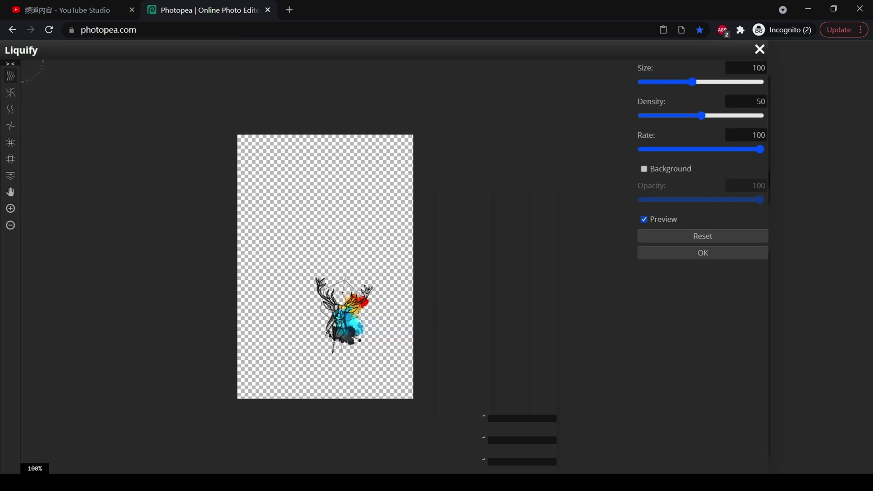
click(645, 170)
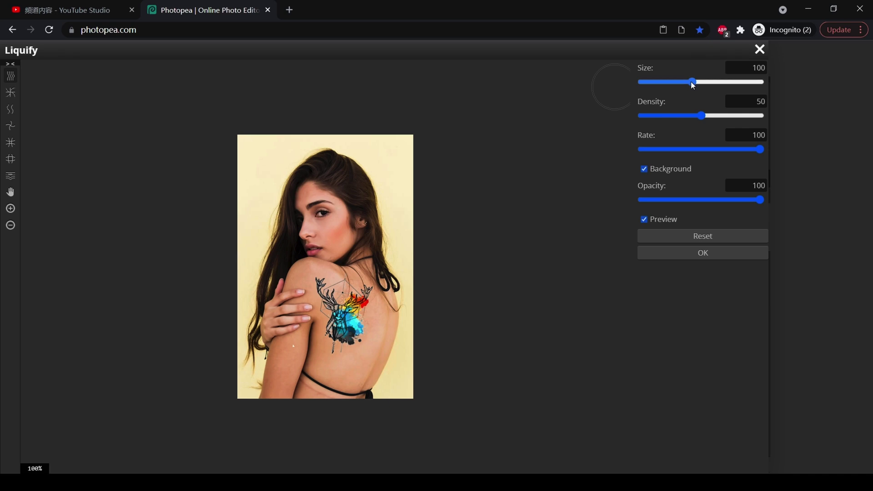
drag(692, 85, 681, 85)
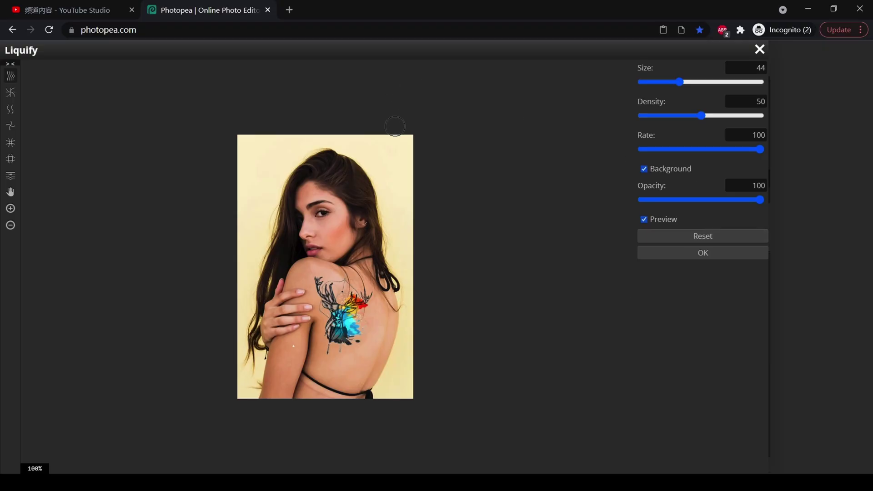
click(732, 259)
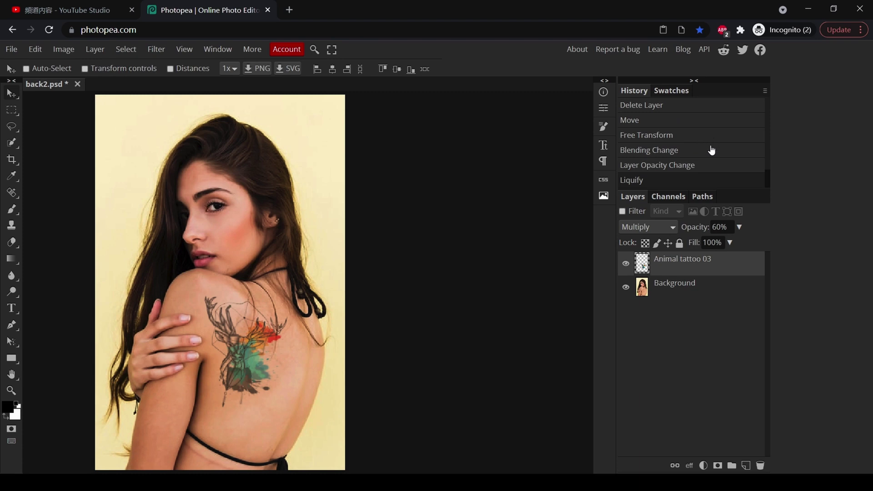
Revert to the Layer Opacity Change history state and go to Edit > Transform > Warp.
click(669, 166)
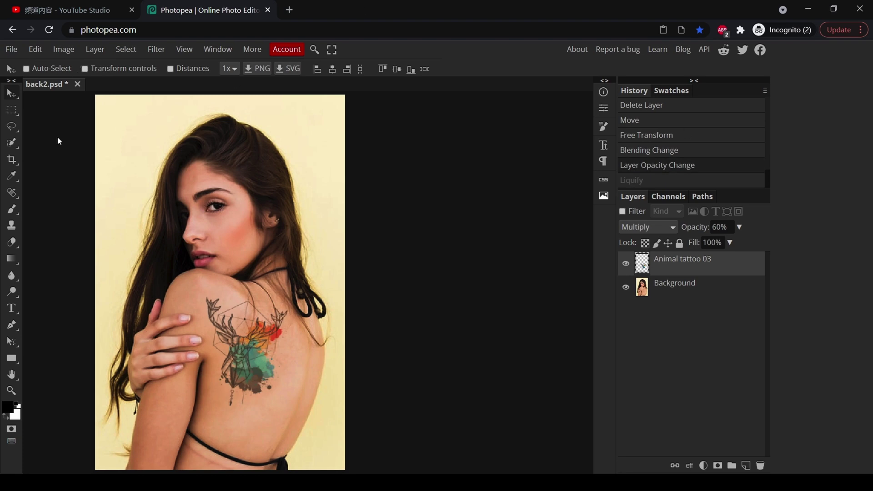
click(32, 51)
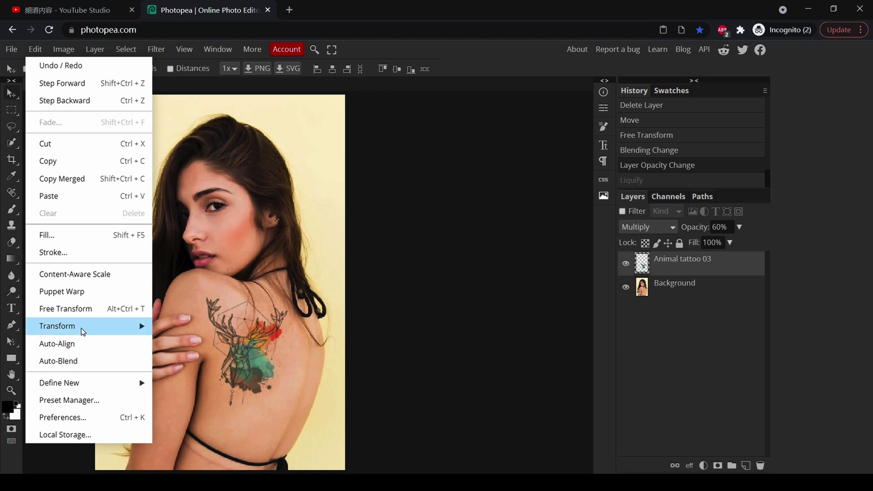
mouse_move(80, 326)
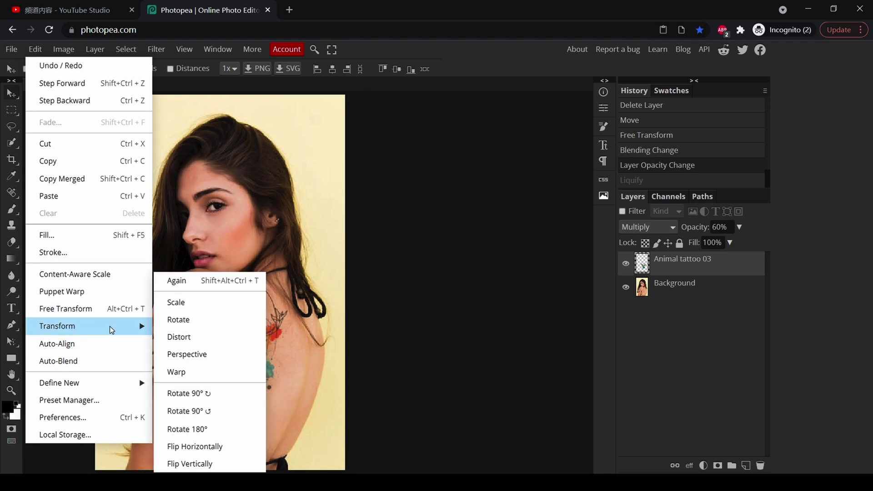
Start warping the tattoo, lifting its top edge and pulling the right side inward.
click(184, 373)
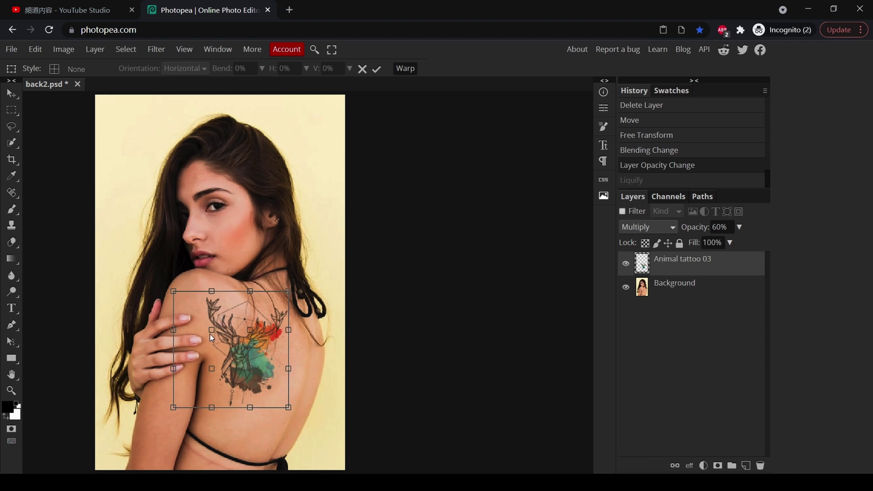
drag(211, 335, 209, 333)
mouse_move(212, 296)
mouse_down()
mouse_move(210, 288)
mouse_move(173, 290)
mouse_move(207, 282)
mouse_up()
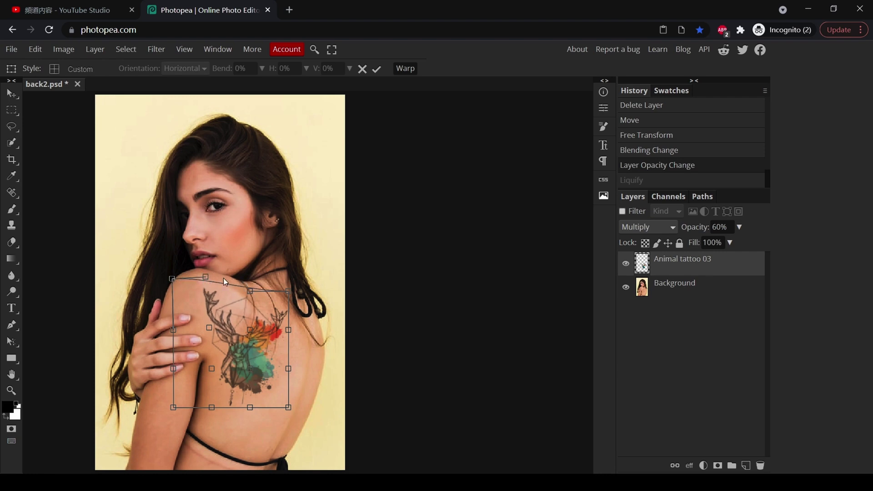
drag(250, 294, 248, 295)
drag(287, 333, 253, 338)
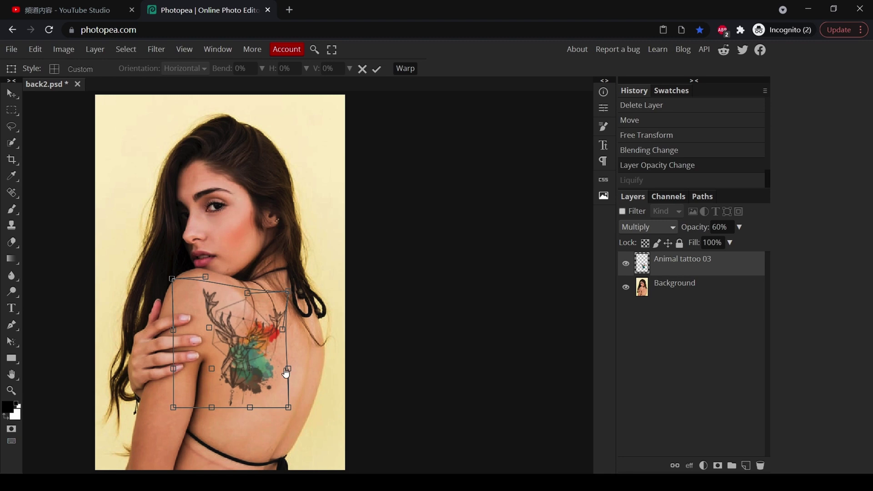
drag(286, 373, 279, 373)
drag(287, 410, 211, 412)
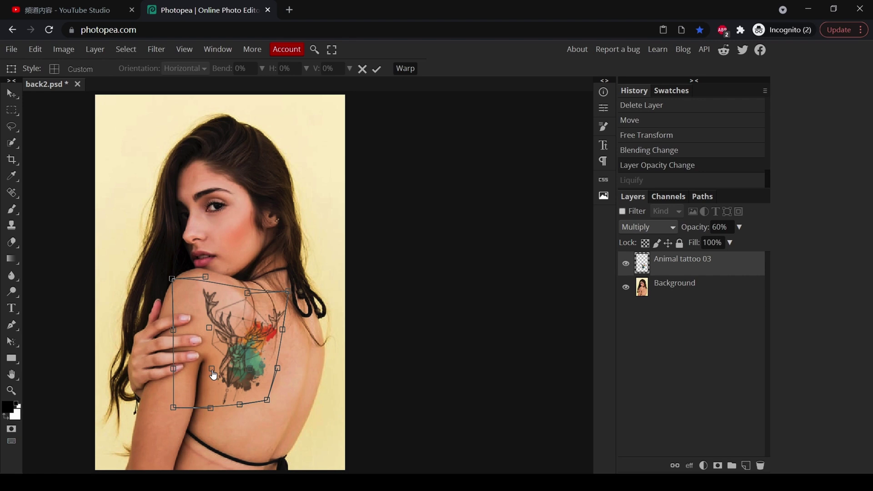
drag(215, 376, 219, 376)
Refine the warp's left, right and bottom edges to the shoulder, then commit it.
drag(209, 333, 208, 336)
drag(284, 335, 290, 340)
drag(288, 296, 296, 301)
mouse_move(208, 283)
mouse_down()
mouse_move(175, 284)
mouse_move(210, 284)
mouse_up()
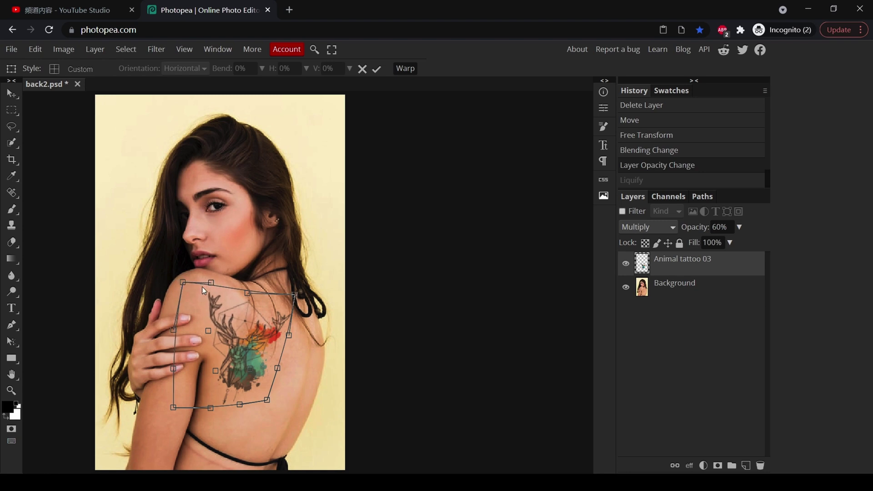
drag(211, 334, 183, 331)
drag(211, 371, 185, 366)
drag(206, 402, 204, 395)
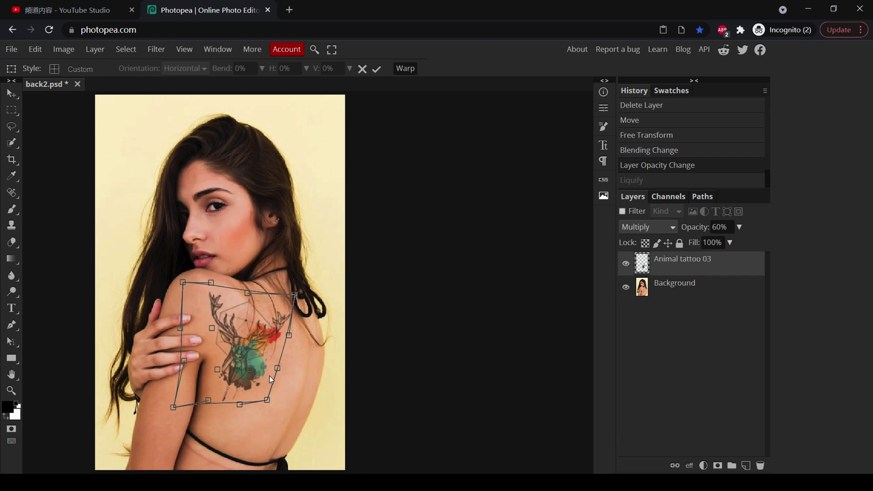
drag(277, 369, 272, 371)
key(Return)
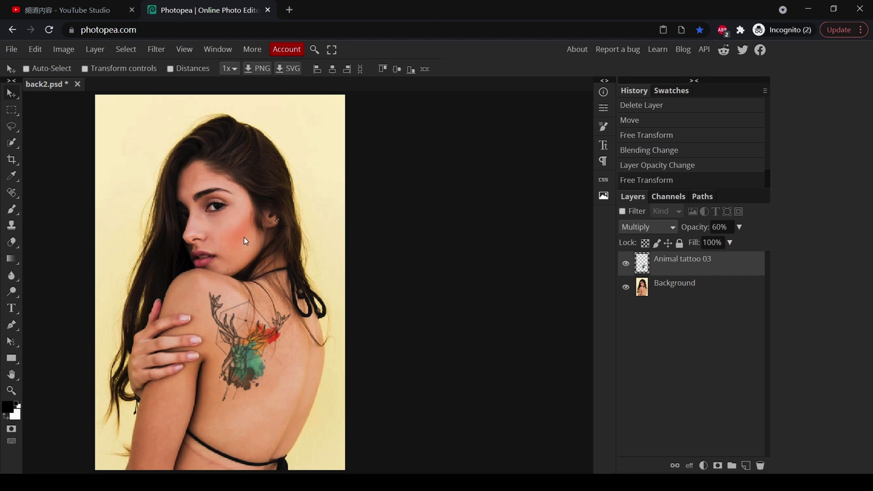
key(ctrl+z)
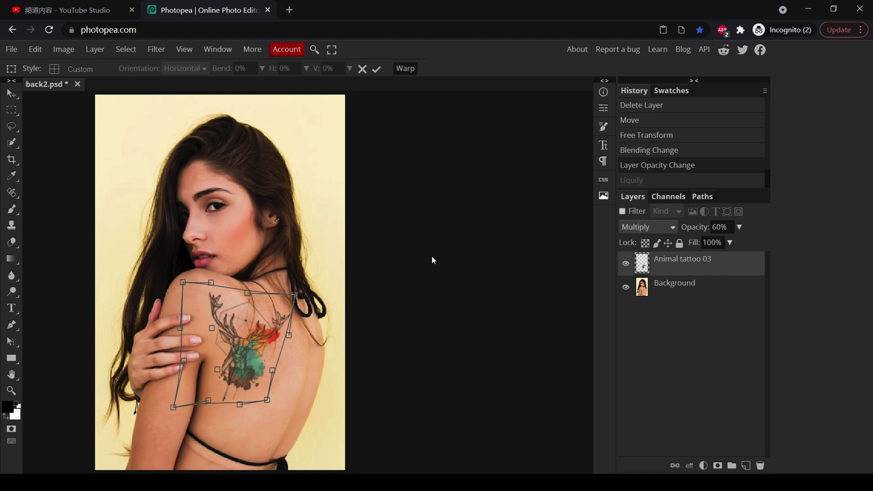
key(Return)
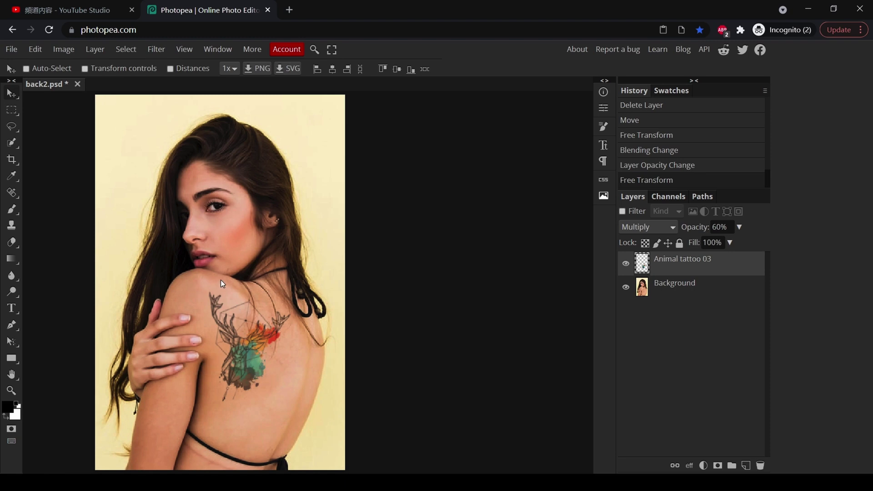
click(626, 264)
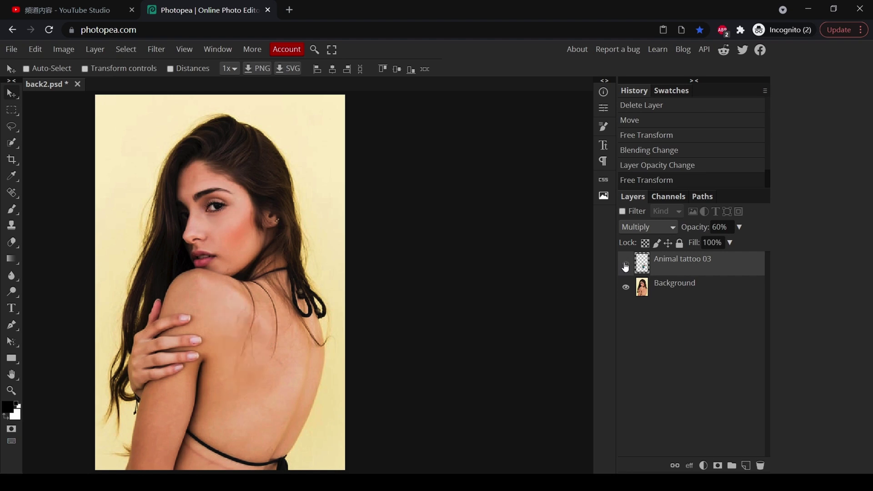
click(626, 266)
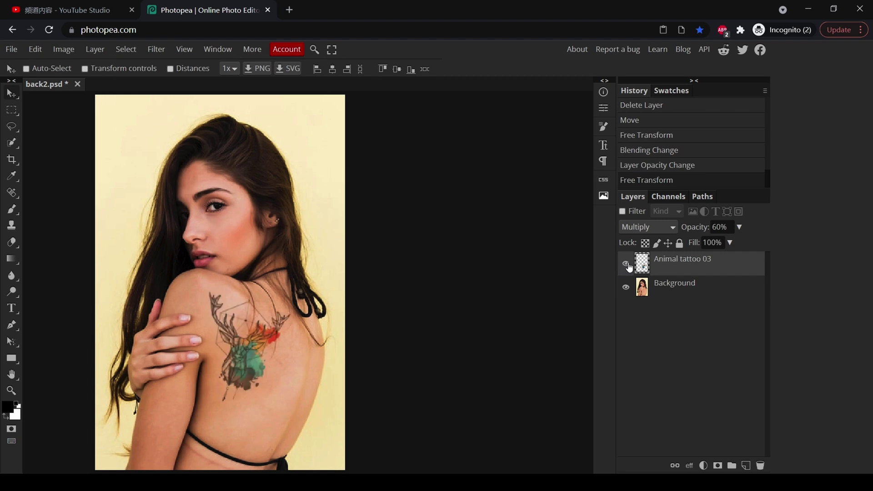